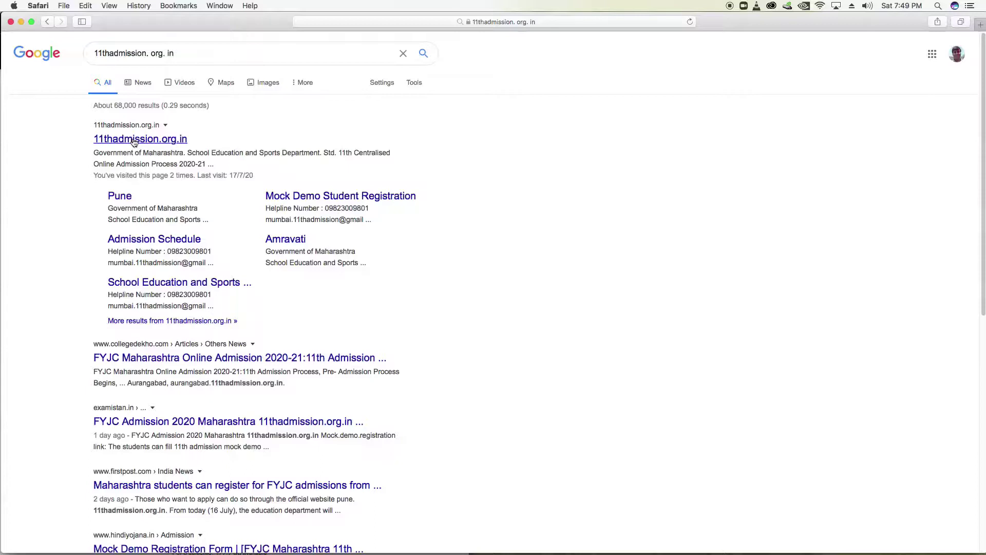
Open the 11thadmission.org.in result from the Google search results
click(133, 140)
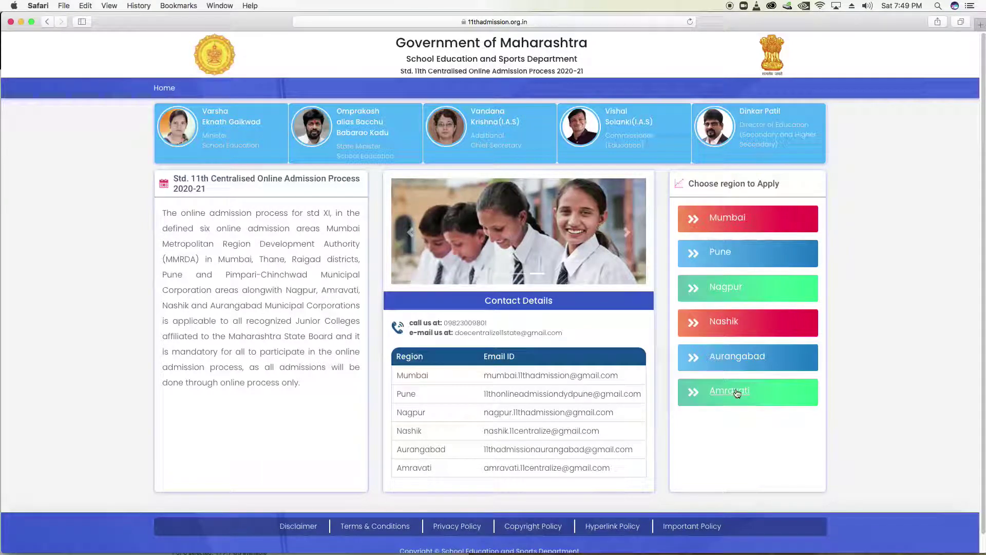
Open the Mumbai region admission site from the state portal
click(726, 219)
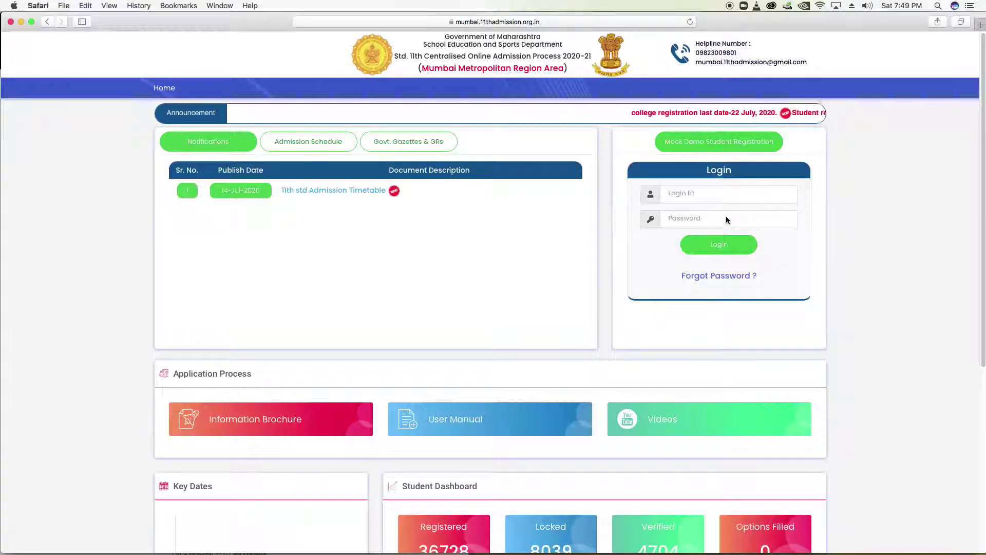
Start the mock demo registration and settle the school area on Within MMR Area
click(747, 141)
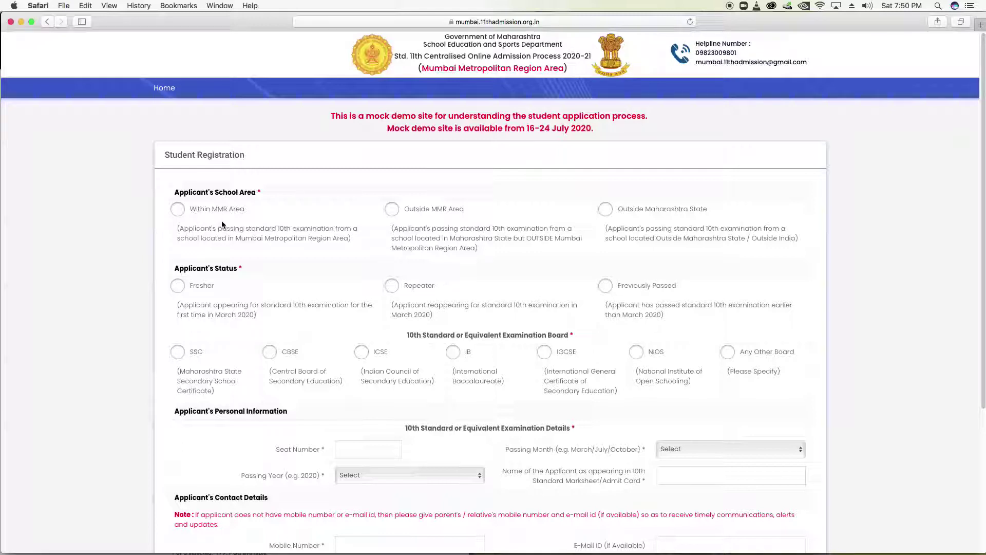
click(178, 210)
click(391, 212)
click(605, 210)
click(178, 211)
Set the applicant status to Fresher after trying Repeater and Previously Passed
click(178, 286)
click(392, 286)
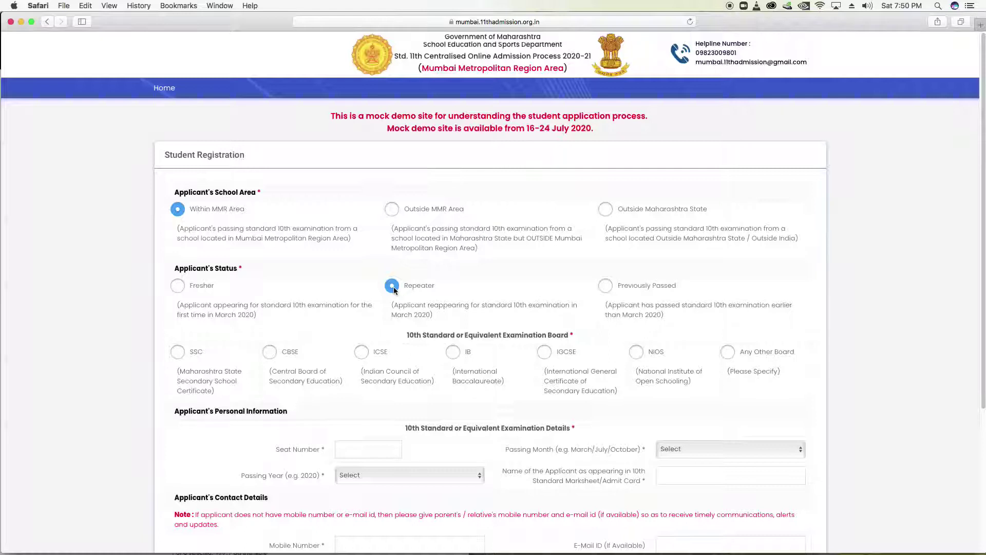
click(606, 286)
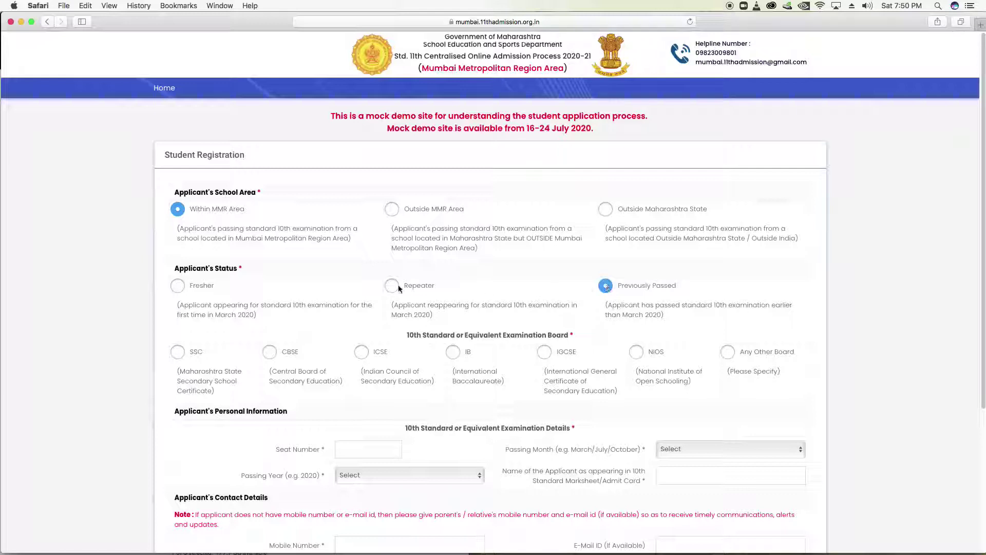
click(183, 286)
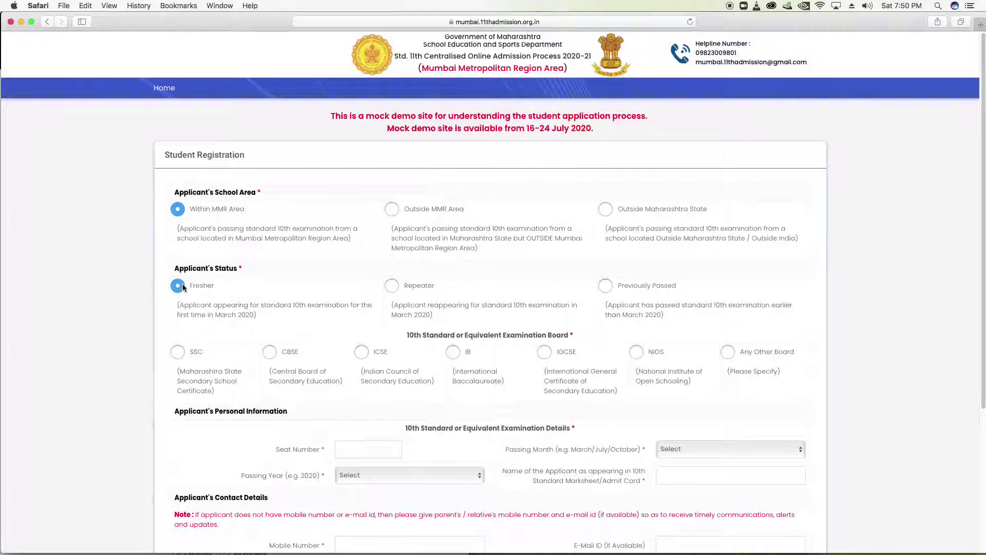
Try each examination board option: SSC, CBSE, ICSE, IB, NIOS and Any Other Board
click(178, 353)
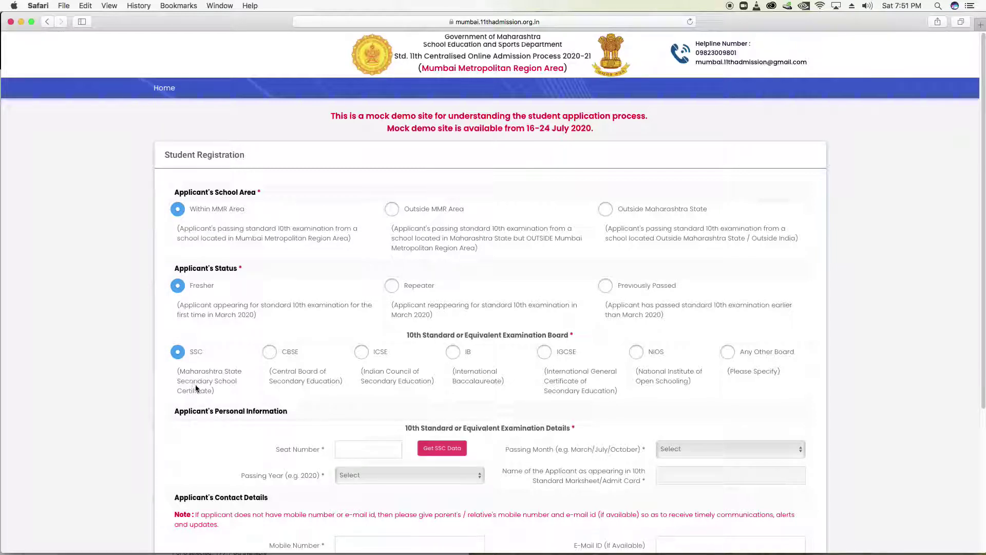
click(268, 354)
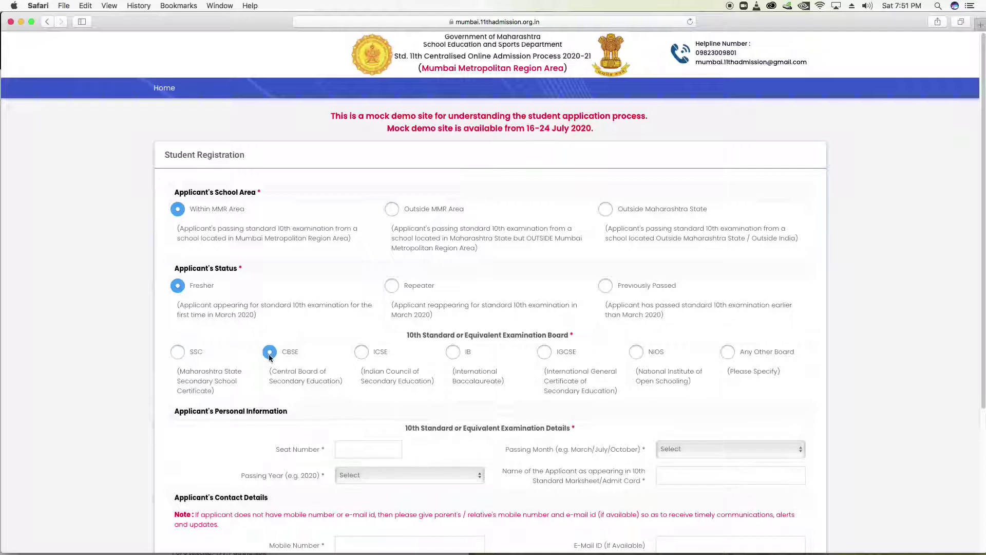
click(362, 353)
click(455, 354)
click(638, 354)
click(729, 354)
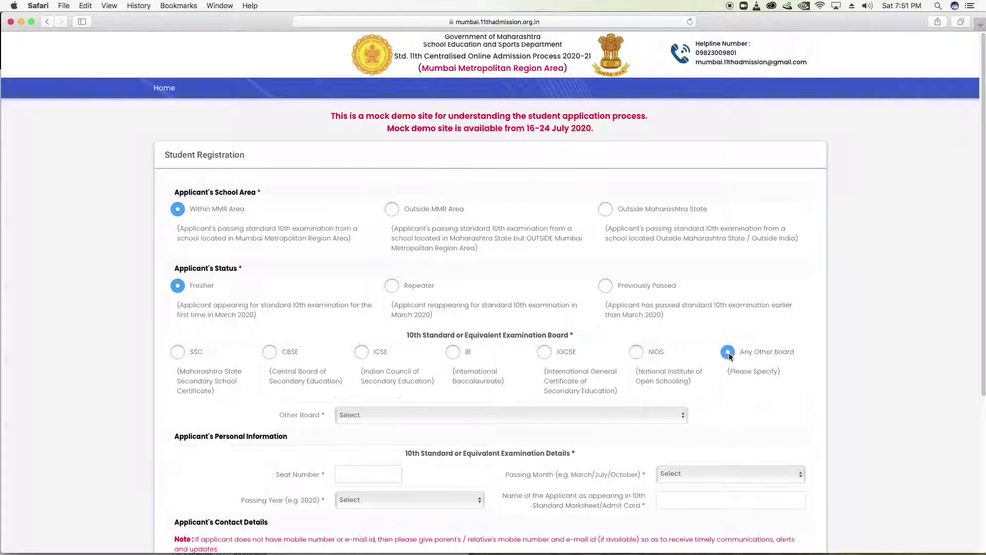
click(530, 417)
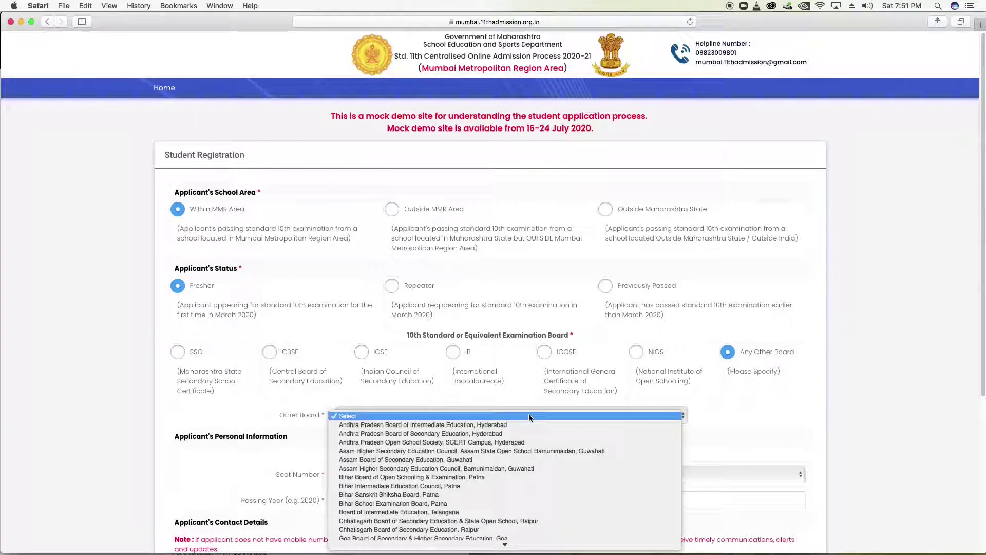
scroll(529, 417, down, 3)
scroll(529, 414, down, 5)
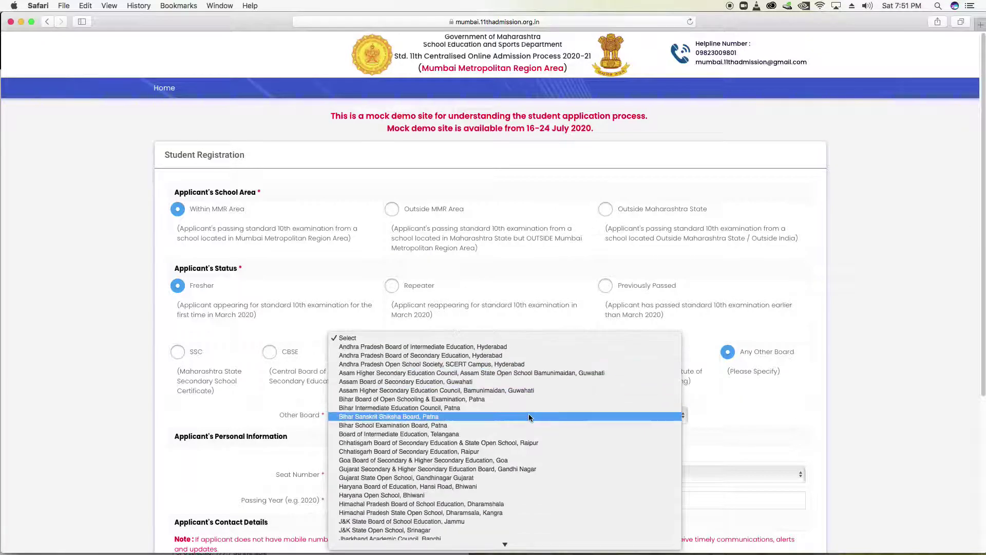
click(680, 394)
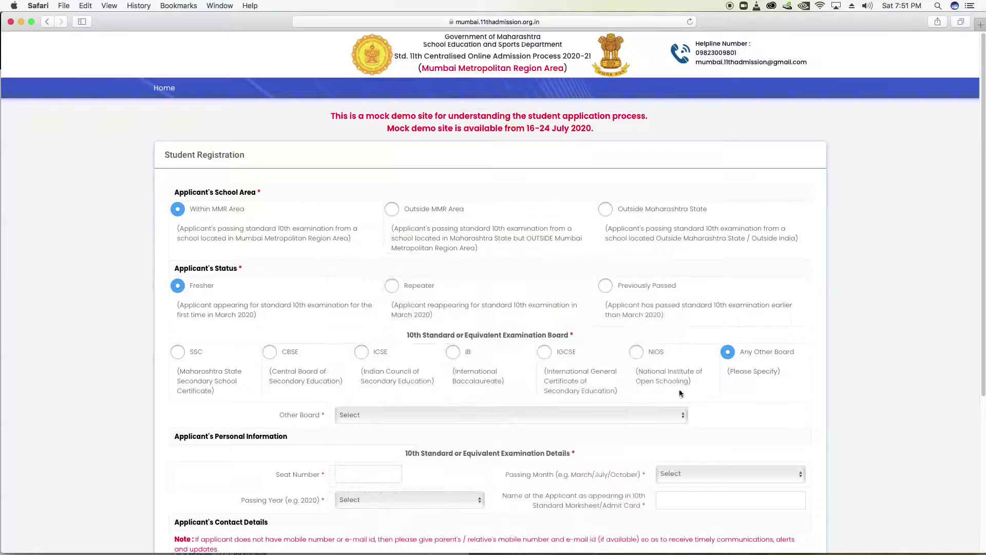
click(193, 355)
scroll(390, 346, down, 3)
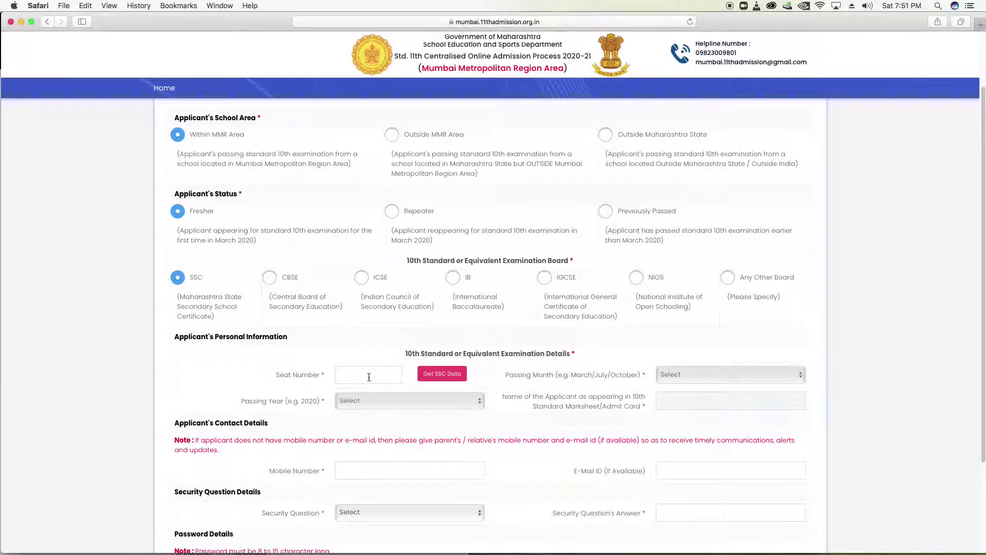
Fetch and confirm the SSC data, filling passing month March, year 2020 and the name
click(443, 374)
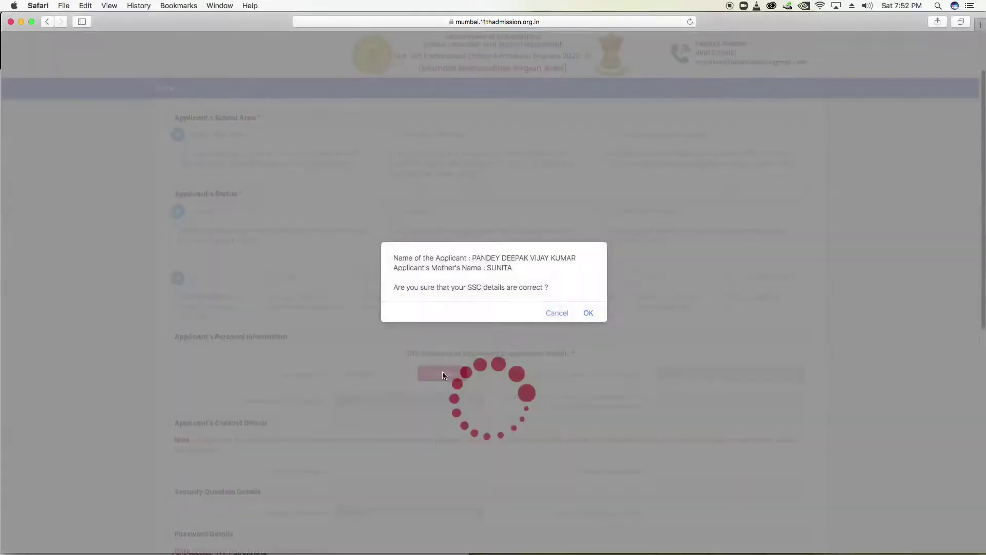
click(588, 313)
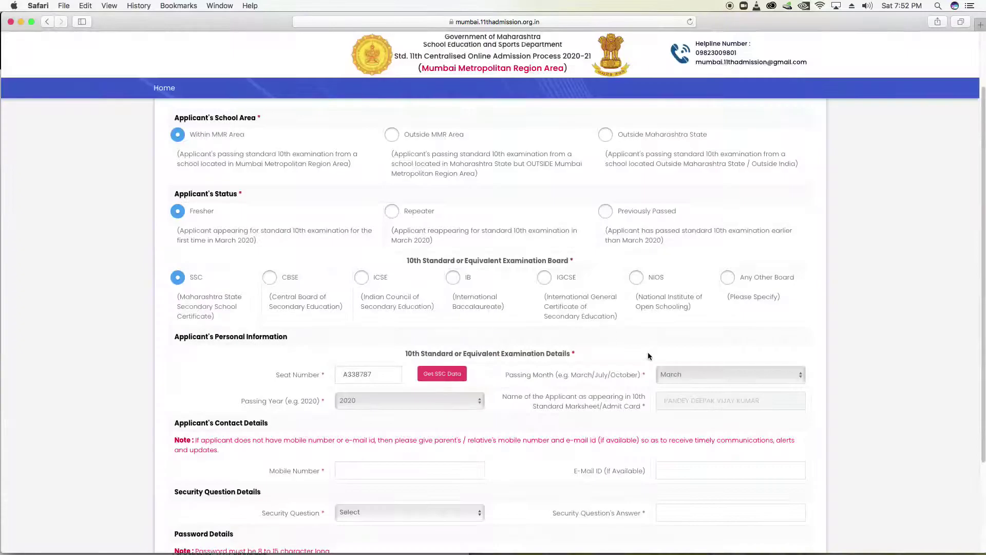
scroll(848, 362, down, 1)
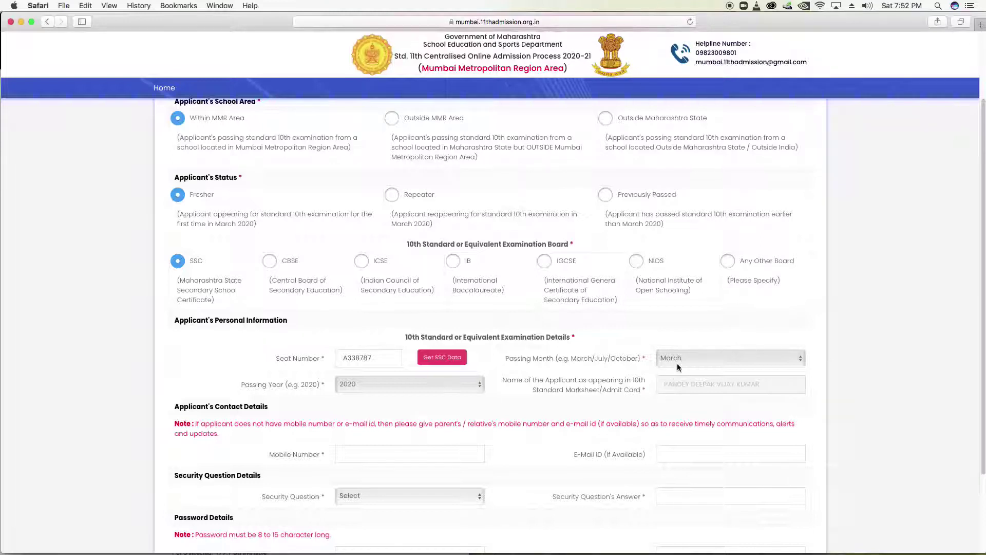
scroll(437, 436, down, 2)
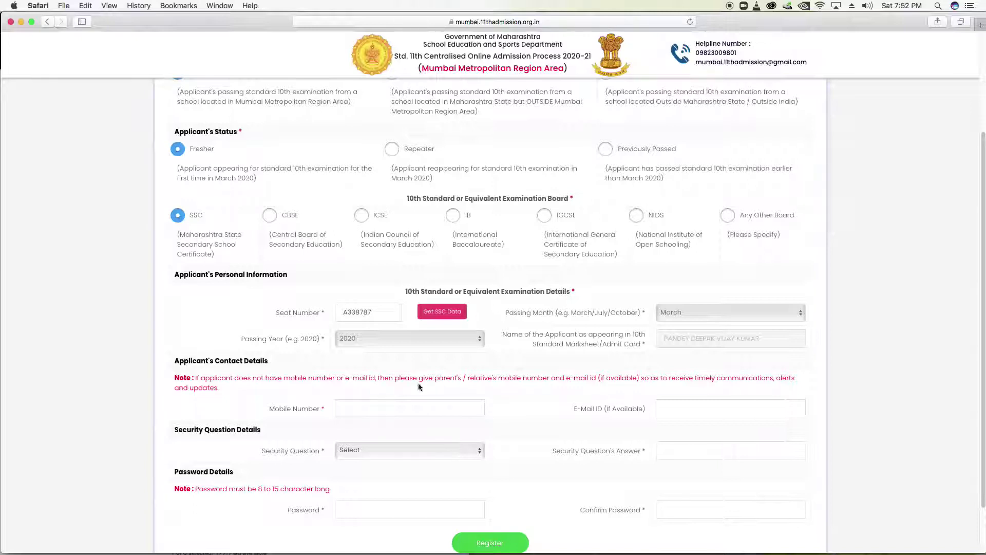
Enter the applicant's mobile number and e-mail address
click(375, 410)
text(00000000)
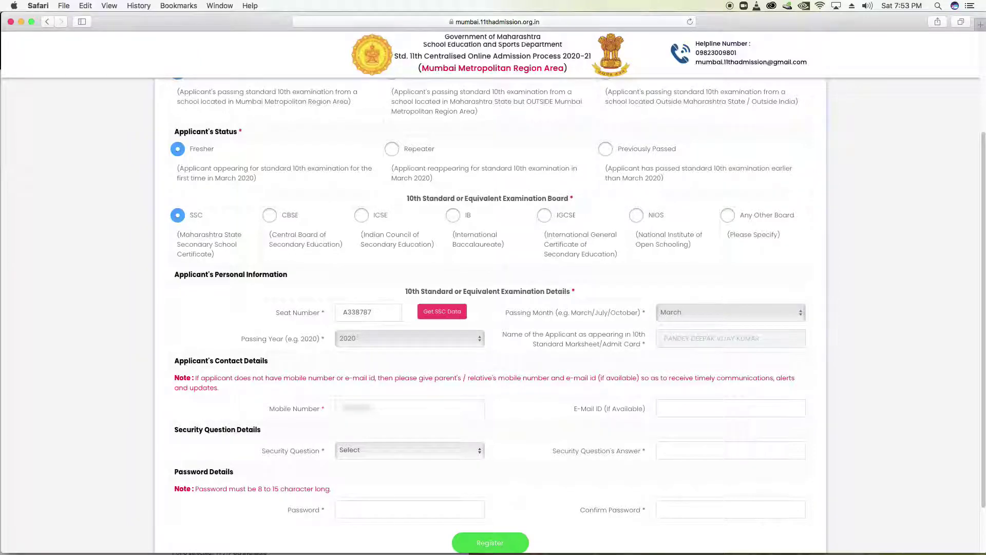
click(689, 407)
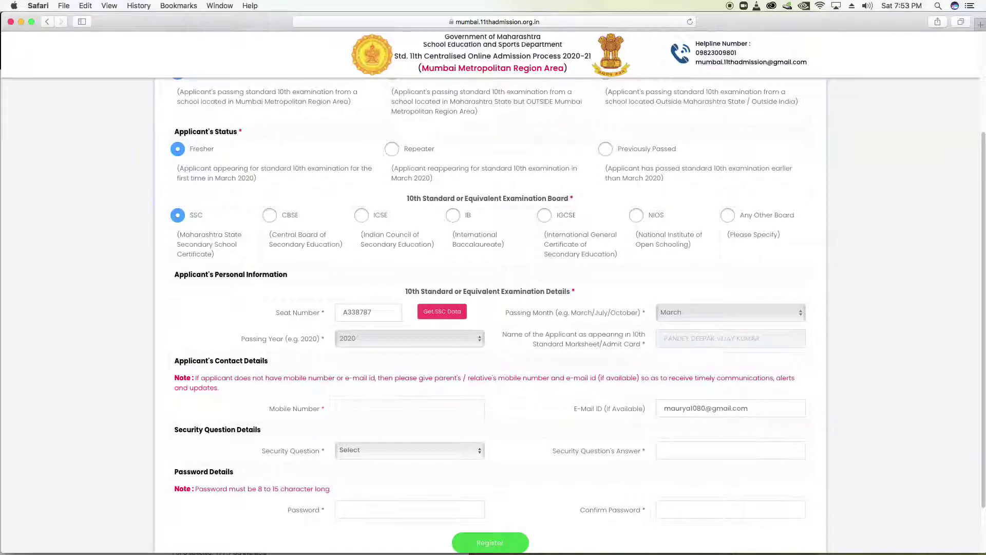
Choose the favourite teacher security question and type its secret answer
click(411, 449)
click(411, 448)
scroll(413, 448, down, 1)
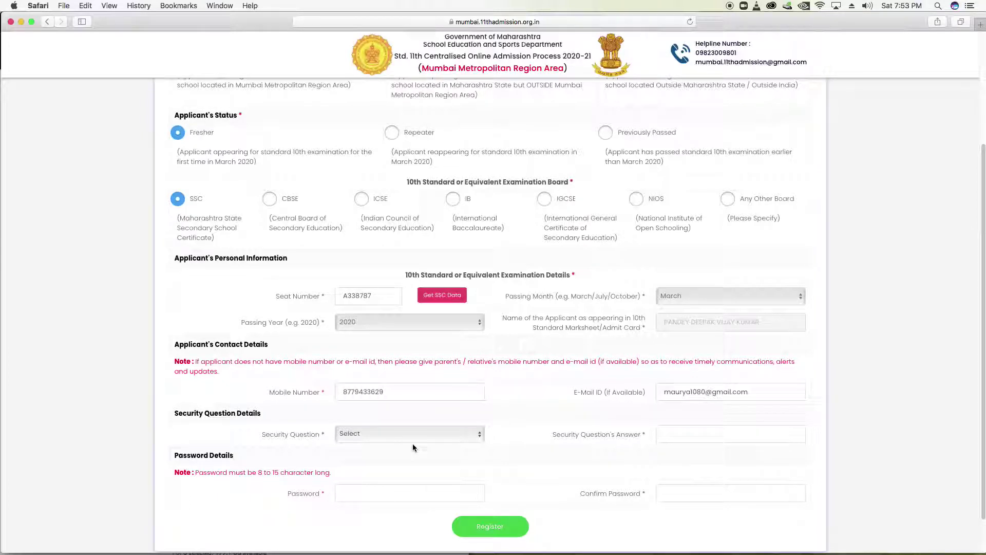
click(412, 443)
click(409, 450)
click(669, 434)
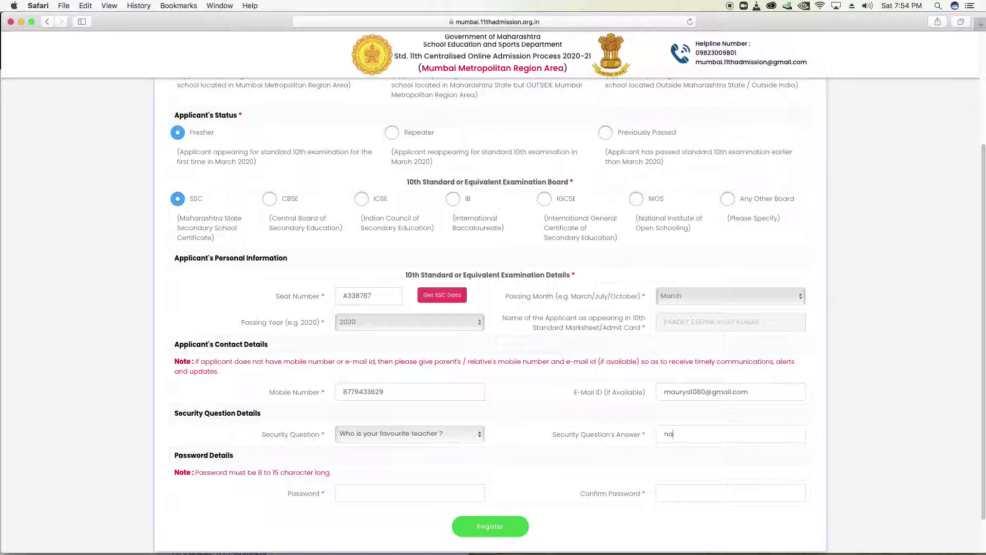
Set and confirm the account password, then submit the registration
click(398, 492)
text(•••••••••)
key(Tab)
text(•••••••••)
scroll(488, 509, down, 1)
click(490, 512)
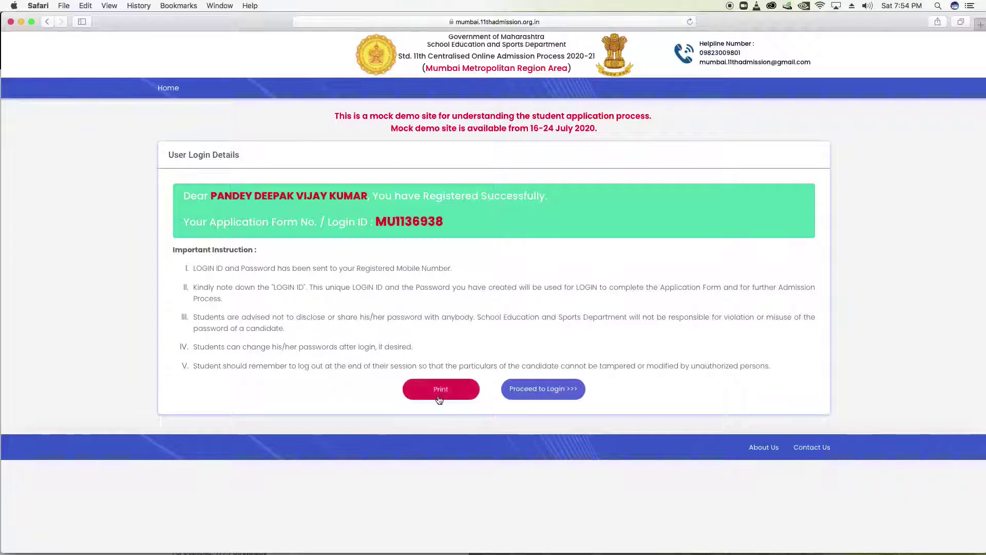
Sign in on the login page with the new login ID and password
click(535, 395)
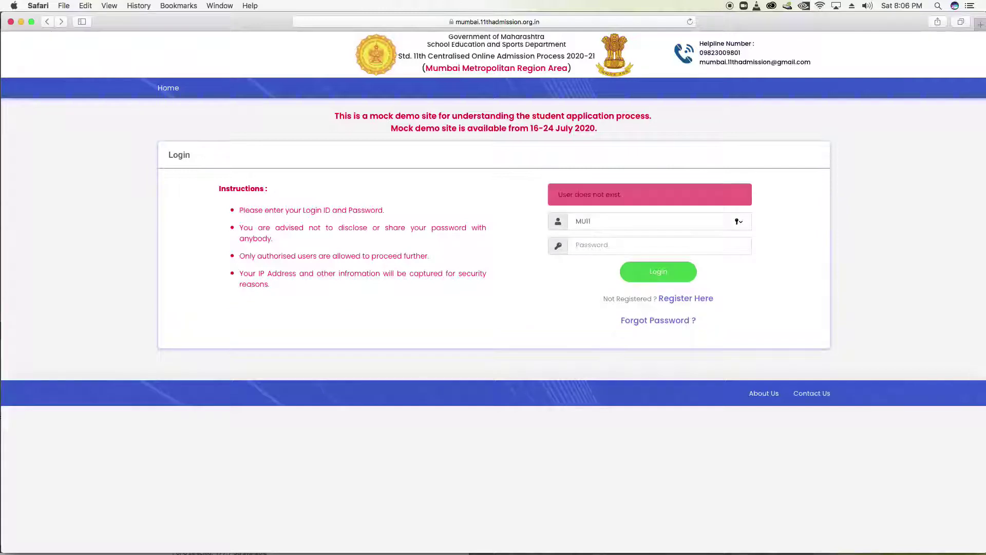
click(599, 247)
text(•••••••••)
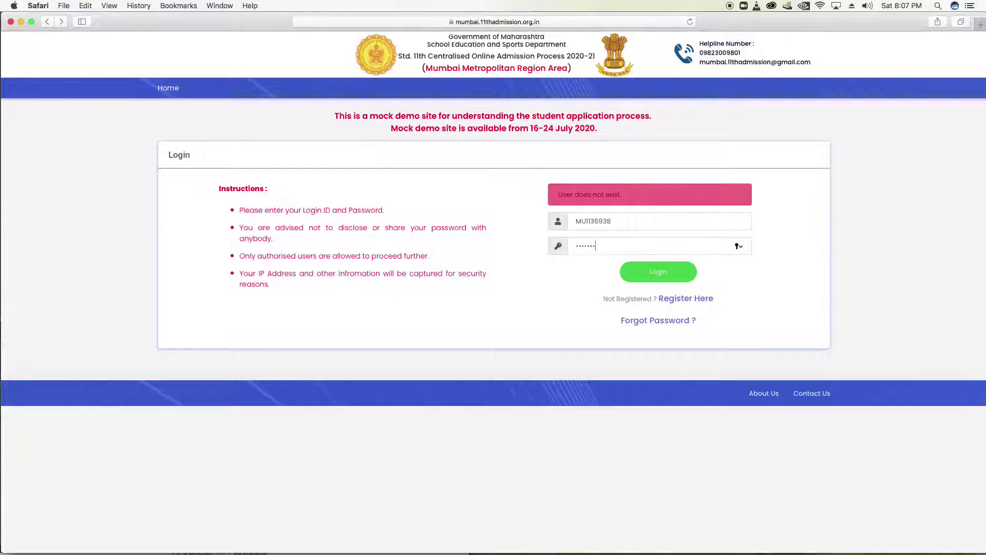
click(676, 278)
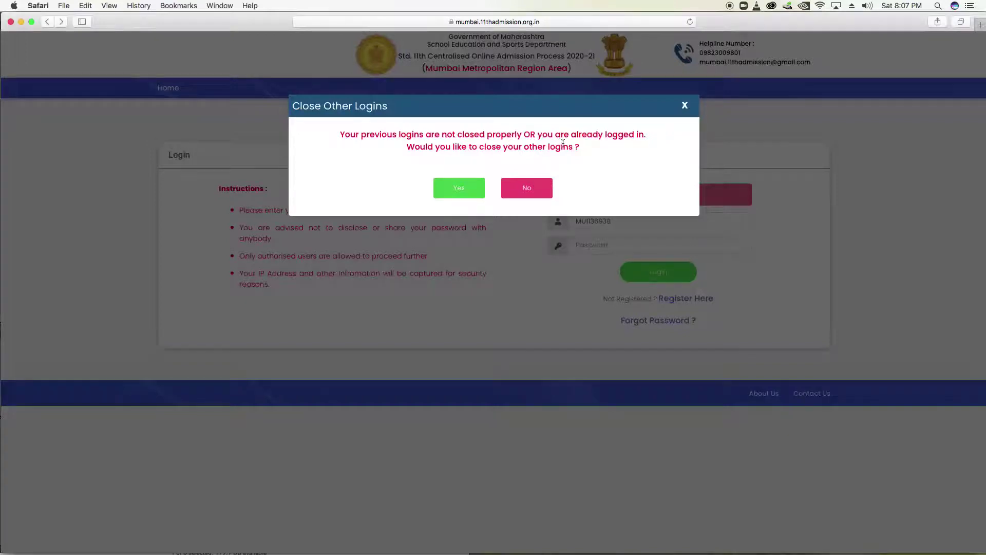
Close other logins and open the prefilled Personal Details part of the form
click(475, 188)
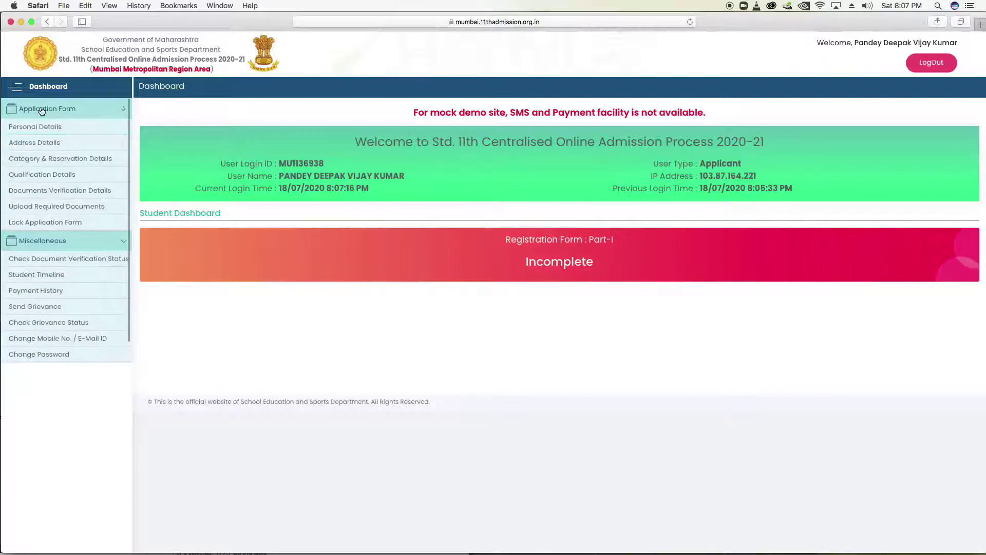
click(45, 127)
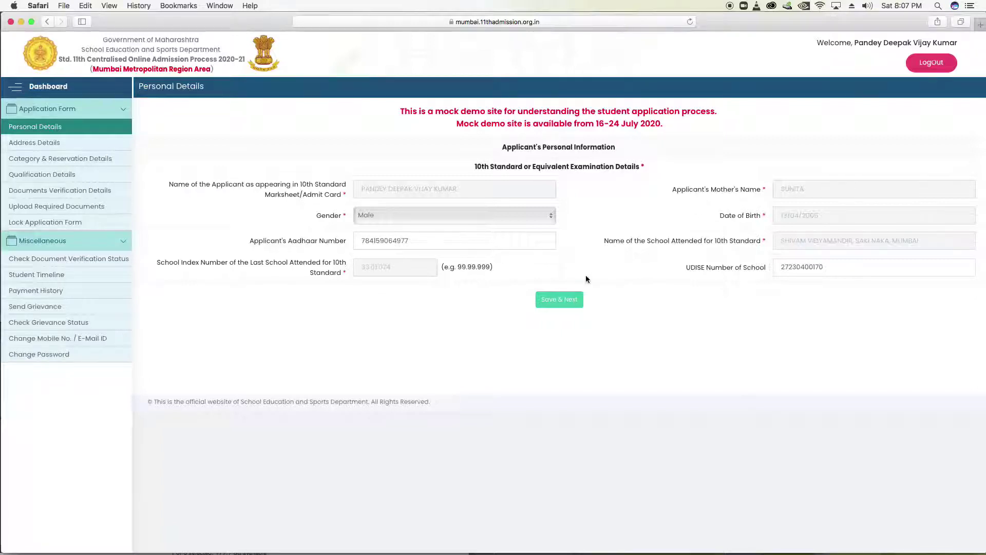
Save personal details, then enter the correspondence address and its pin code
click(553, 307)
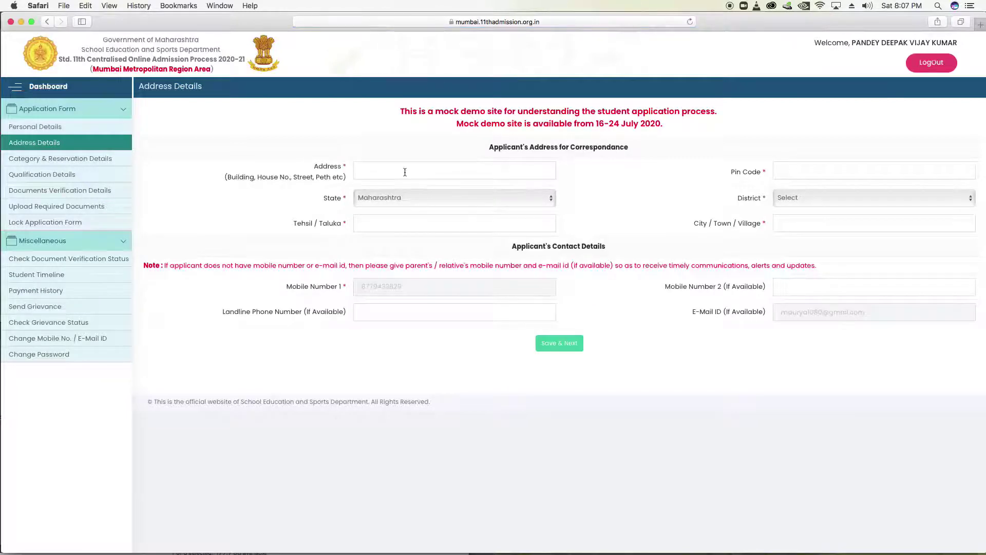
click(404, 171)
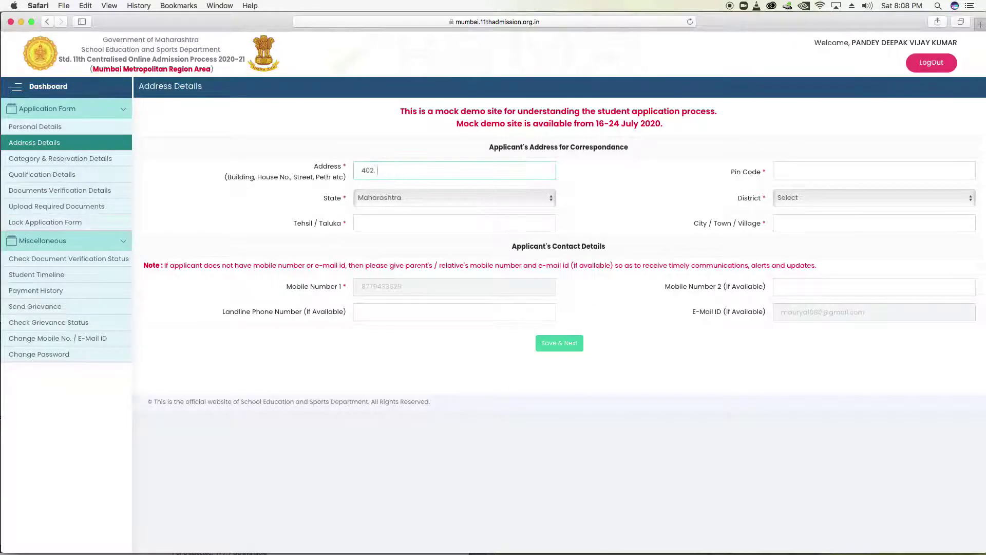
click(859, 173)
text(400007)
key(BackSpace)
key(BackSpace)
text(72)
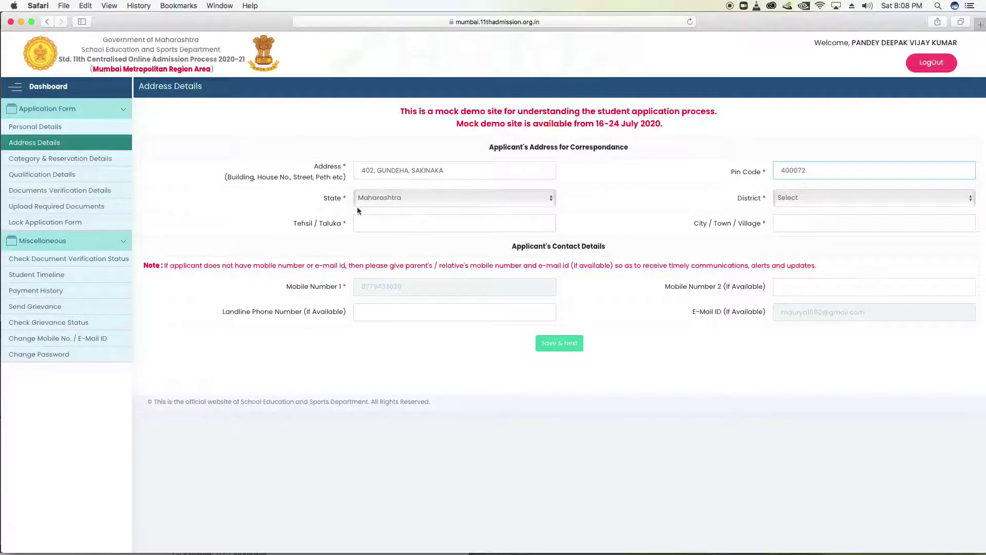
Choose district Mumbai Suburban, enter tehsil KURLA and city SAKINAKA, and save the address
click(813, 198)
click(802, 355)
click(423, 224)
text(KURLA)
click(800, 225)
text(SAKINAKA)
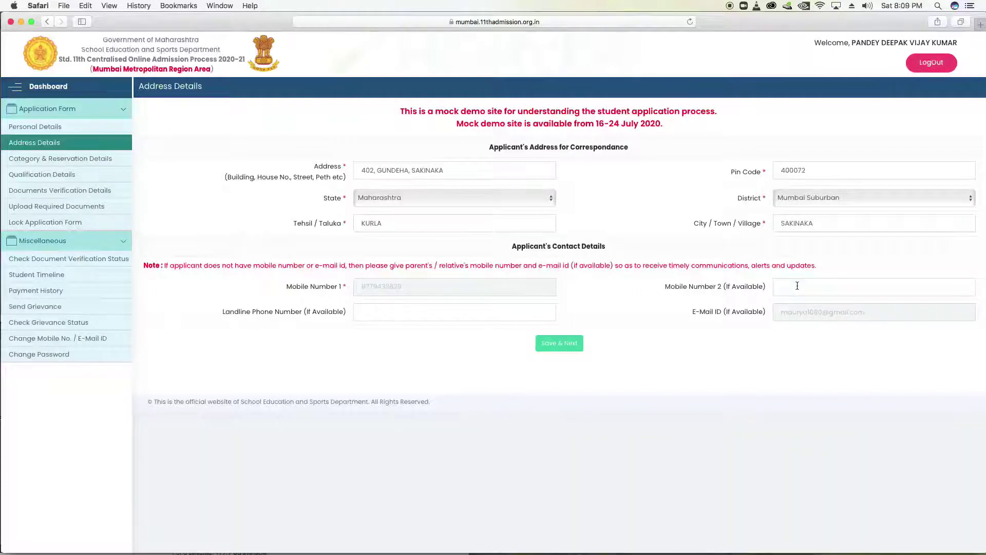
click(798, 286)
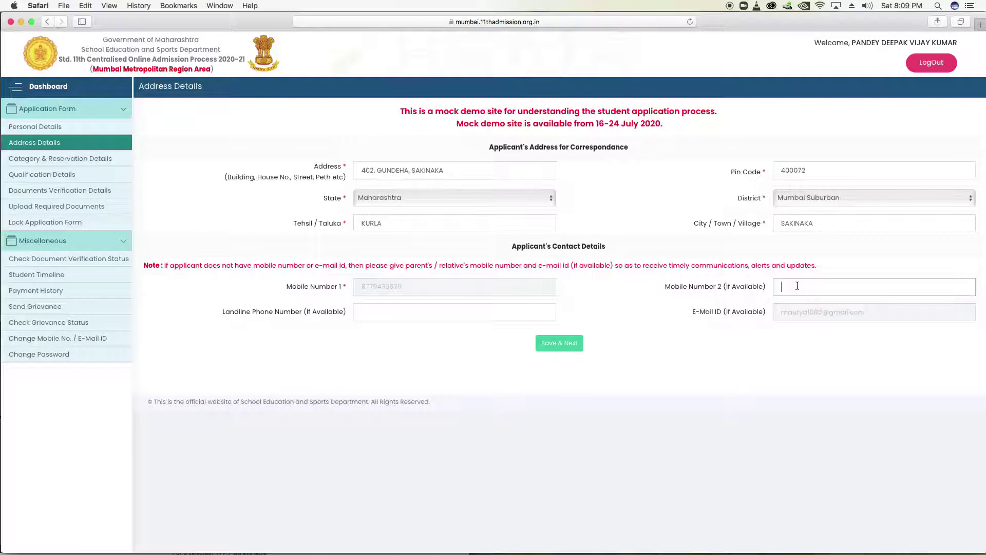
click(363, 315)
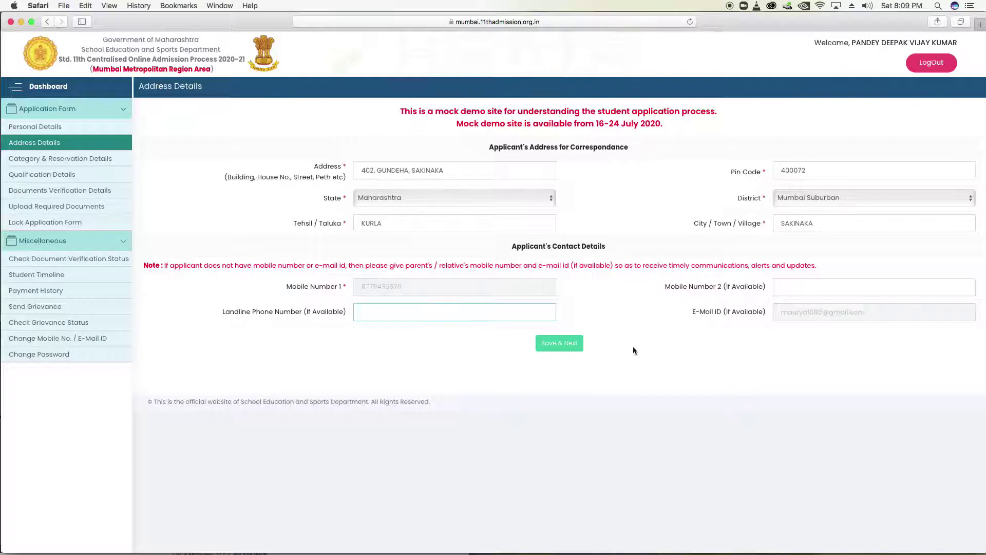
click(557, 351)
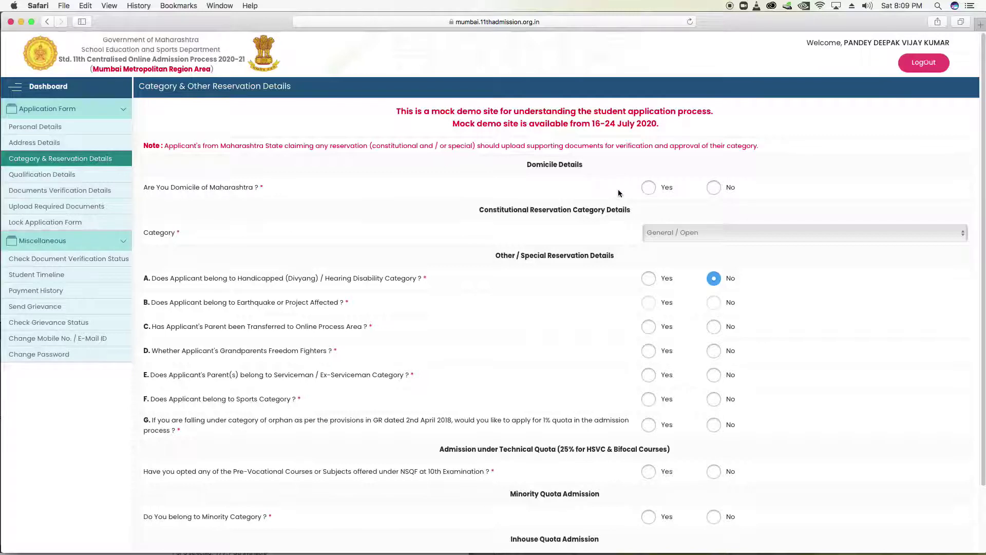
Answer Yes to 'Are You Domicile of Maharashtra?' on the reservation details page
click(714, 187)
click(650, 188)
scroll(393, 259, down, 3)
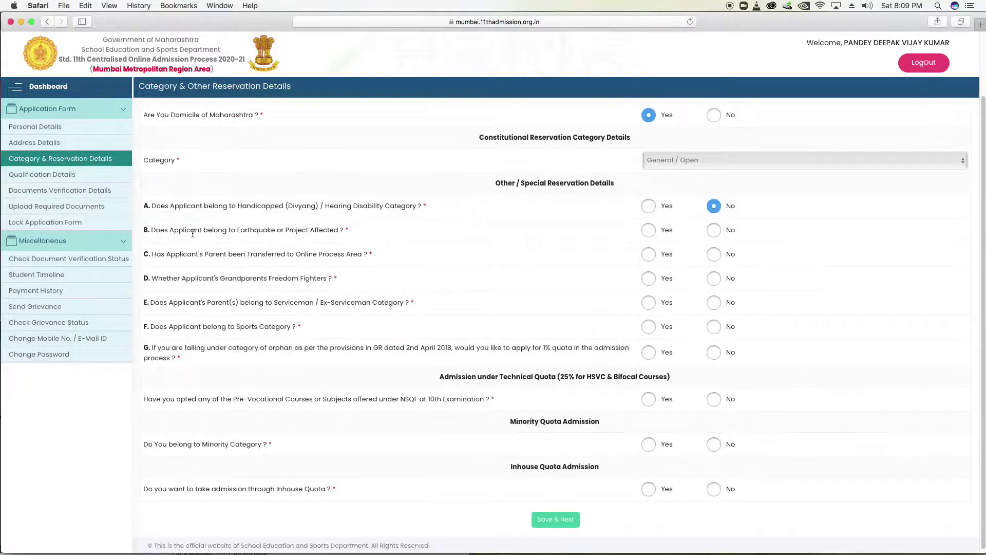
scroll(193, 233, up, 1)
scroll(193, 236, up, 3)
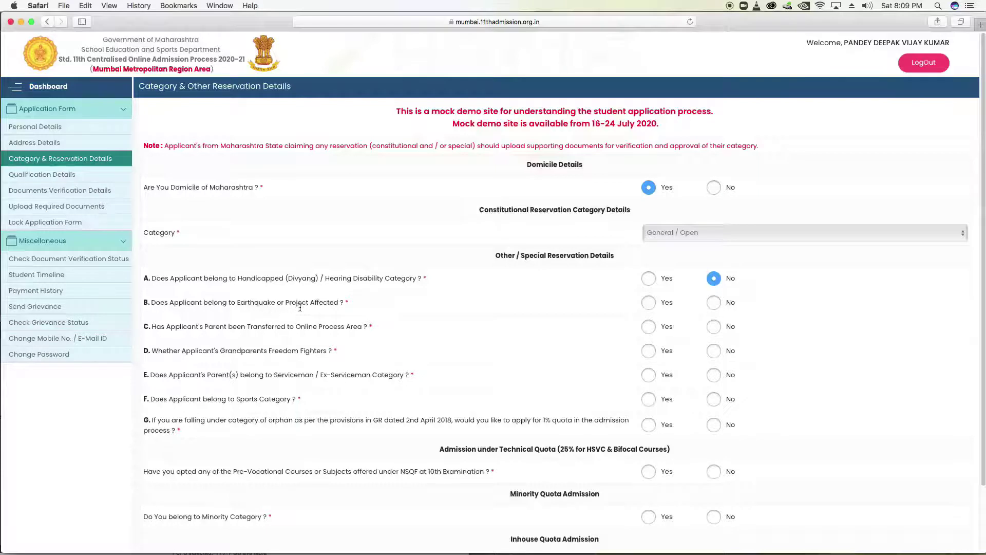
Answer No to the earthquake, parent-transfer, freedom-fighter, ex-serviceman, sports and orphan-quota questions
click(716, 304)
click(717, 332)
click(715, 327)
click(713, 354)
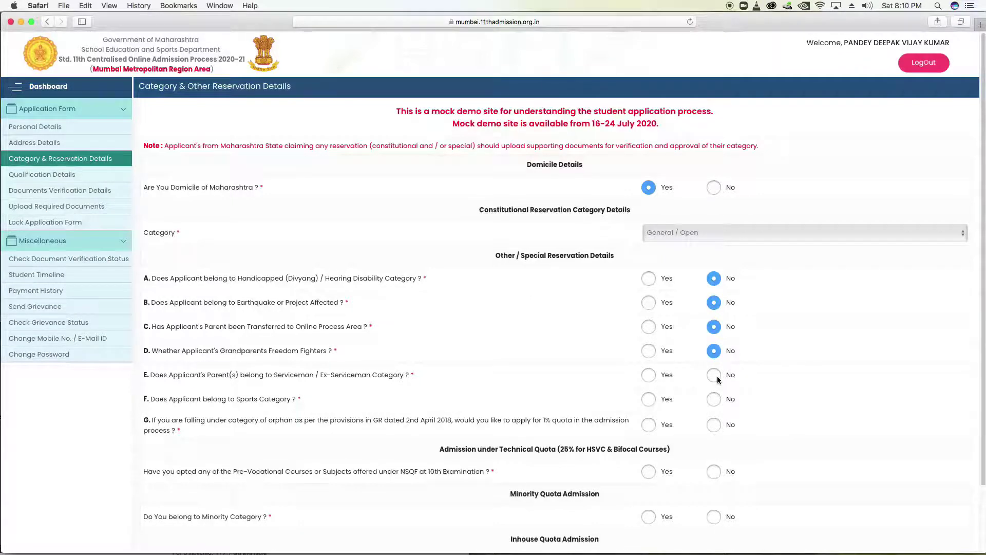
click(714, 375)
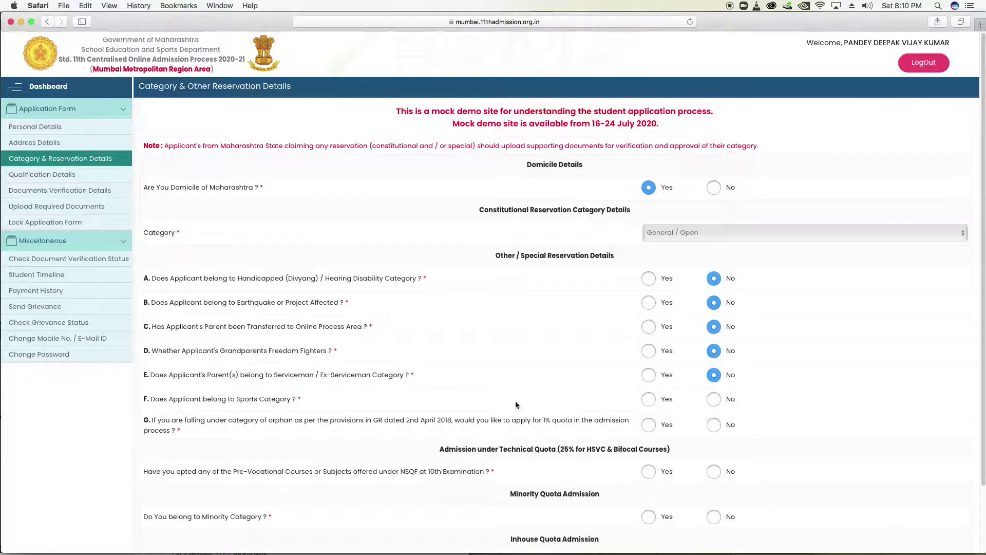
click(713, 399)
scroll(522, 403, down, 1)
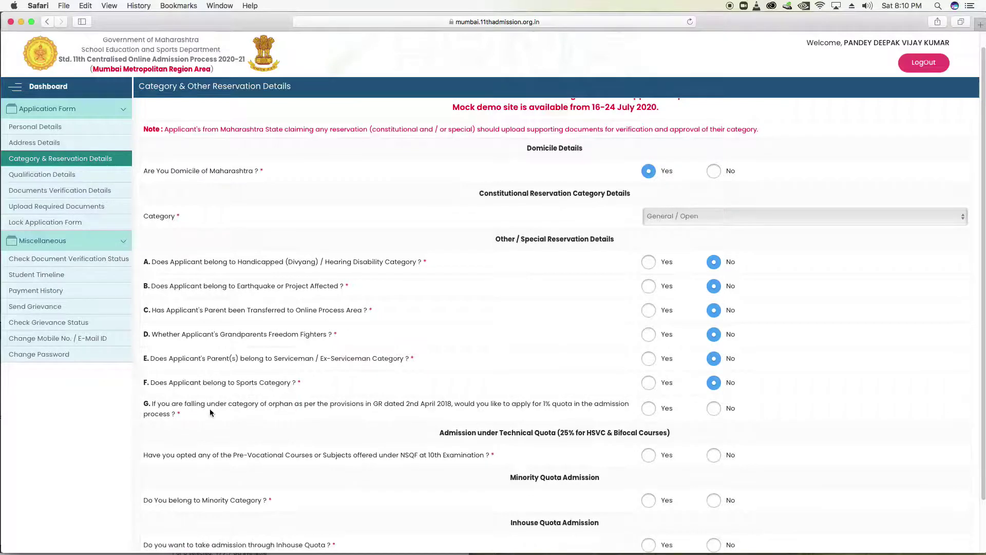
scroll(255, 413, down, 1)
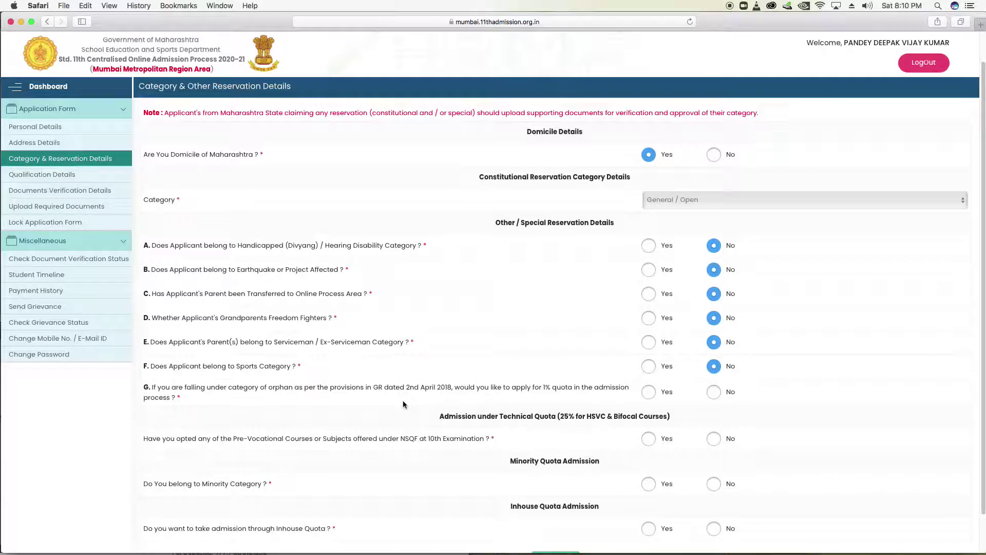
click(712, 394)
Answer No to the Minority Category question and save the reservation details with Save & Next
scroll(456, 427, down, 1)
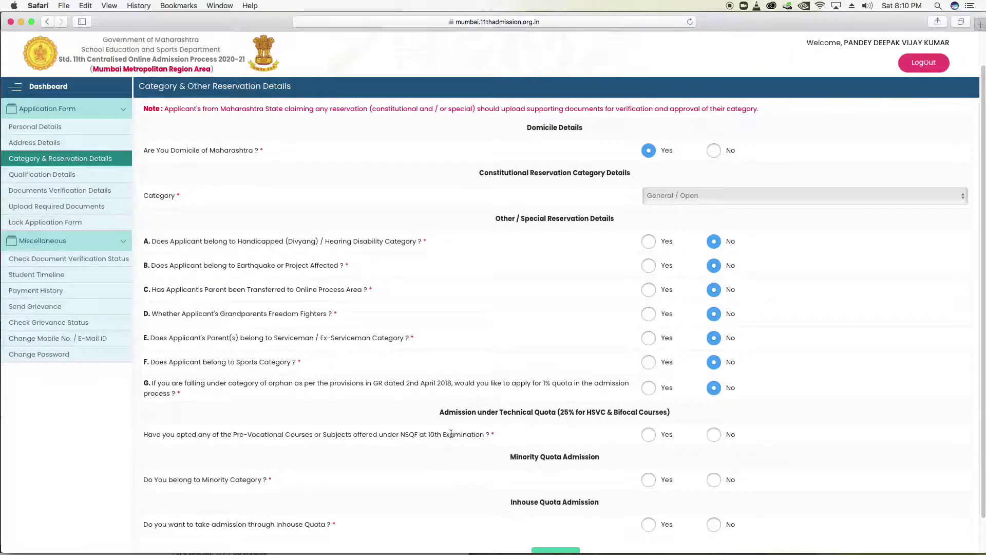
scroll(452, 434, down, 1)
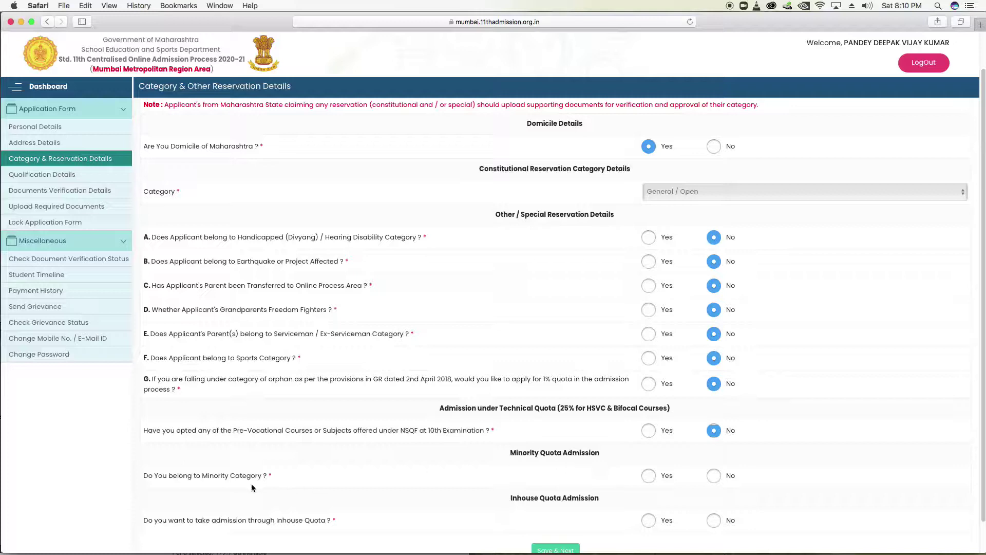
click(713, 476)
scroll(646, 472, down, 1)
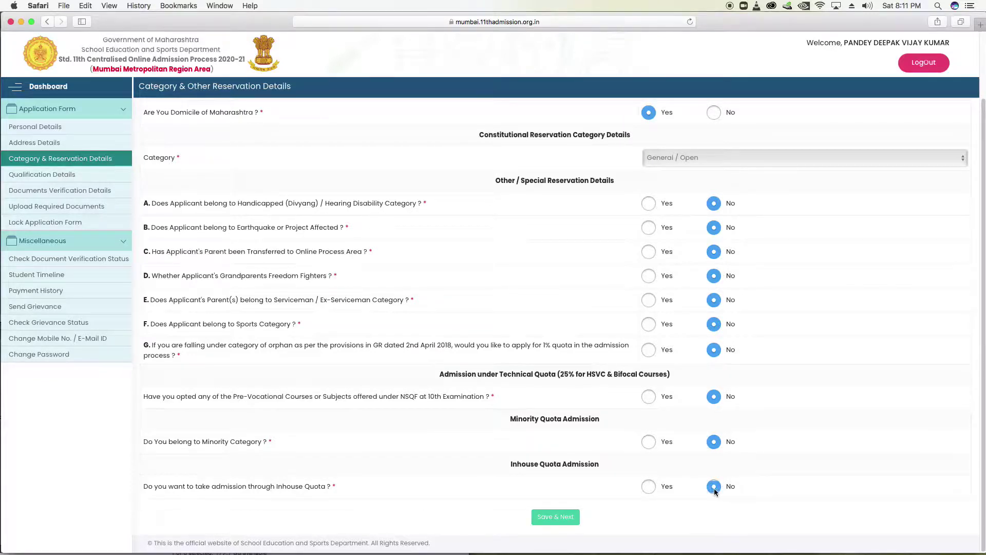
click(549, 517)
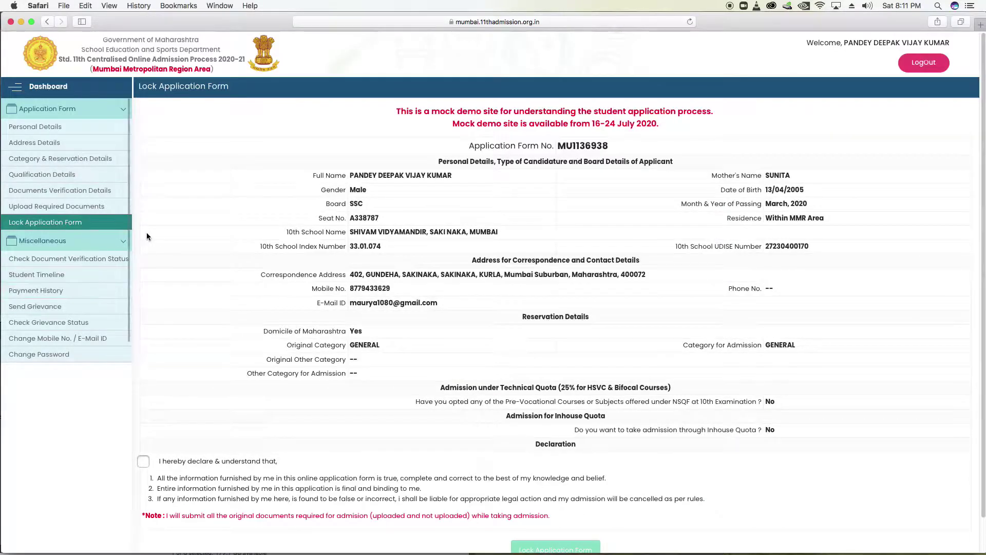
Scroll through the Lock Application Form summary page to review the entered details
scroll(360, 298, down, 2)
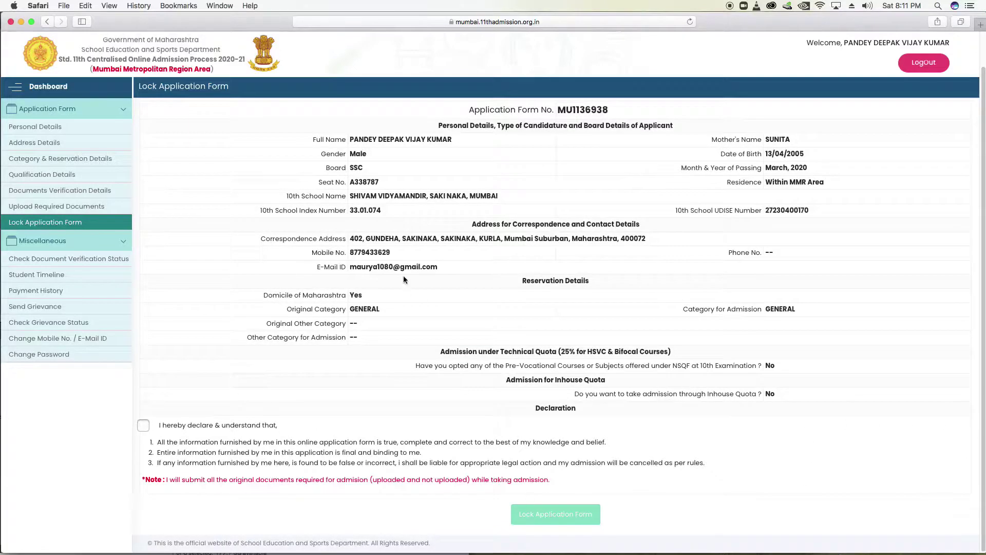
scroll(403, 276, up, 2)
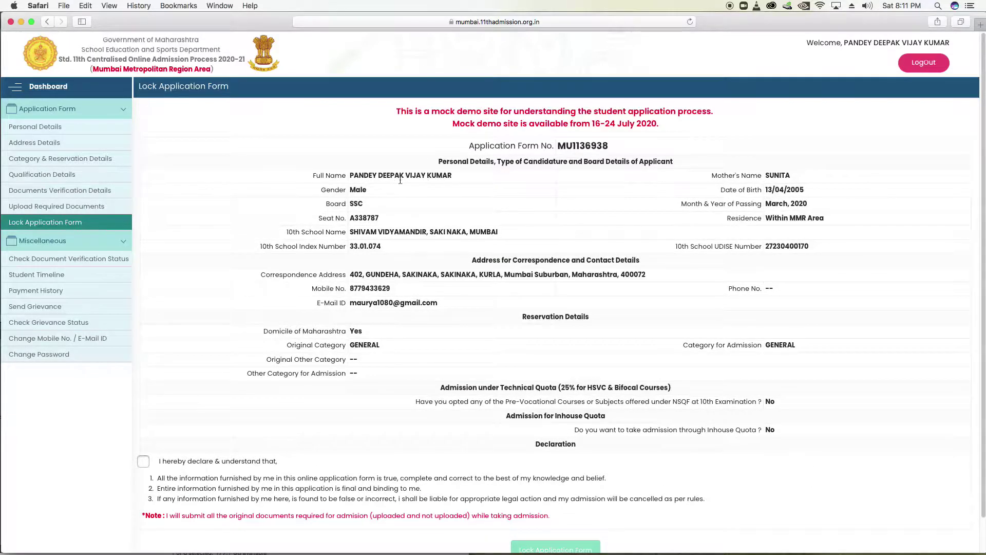
scroll(144, 427, down, 2)
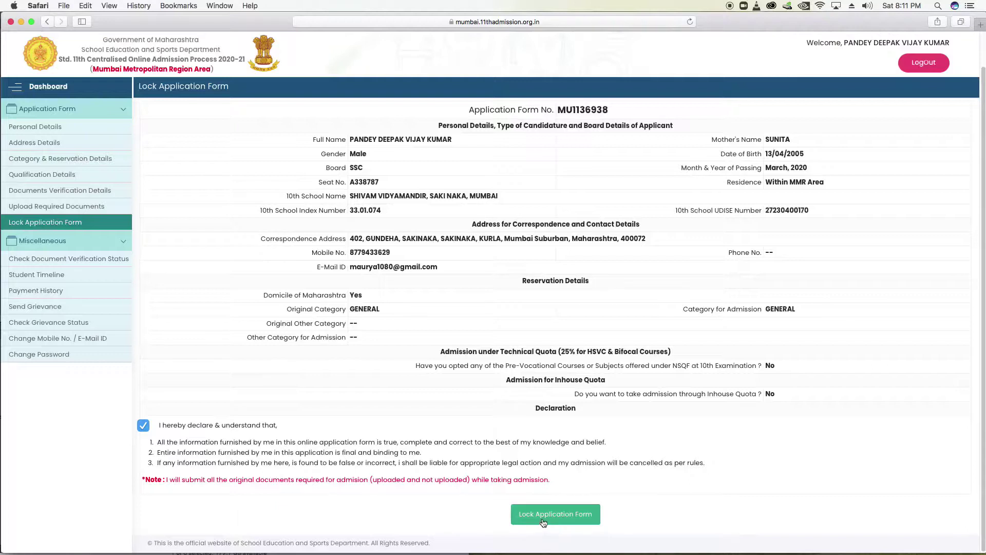
scroll(544, 521, up, 1)
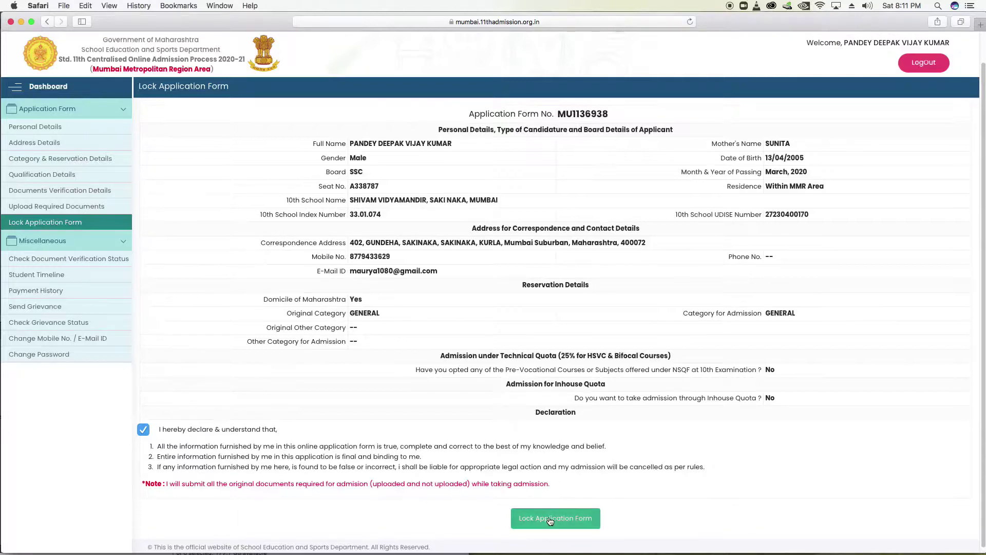
Request locking the application form and confirm the lock warning
click(550, 520)
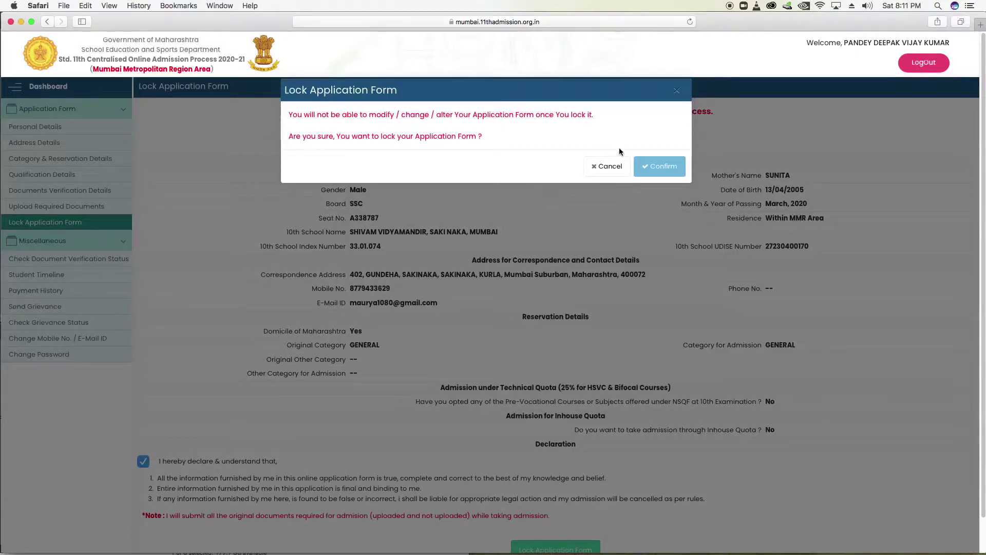
click(646, 169)
Confirm the lock and review the printable Application Form showing Current Status: Auto Verified
double_click(647, 174)
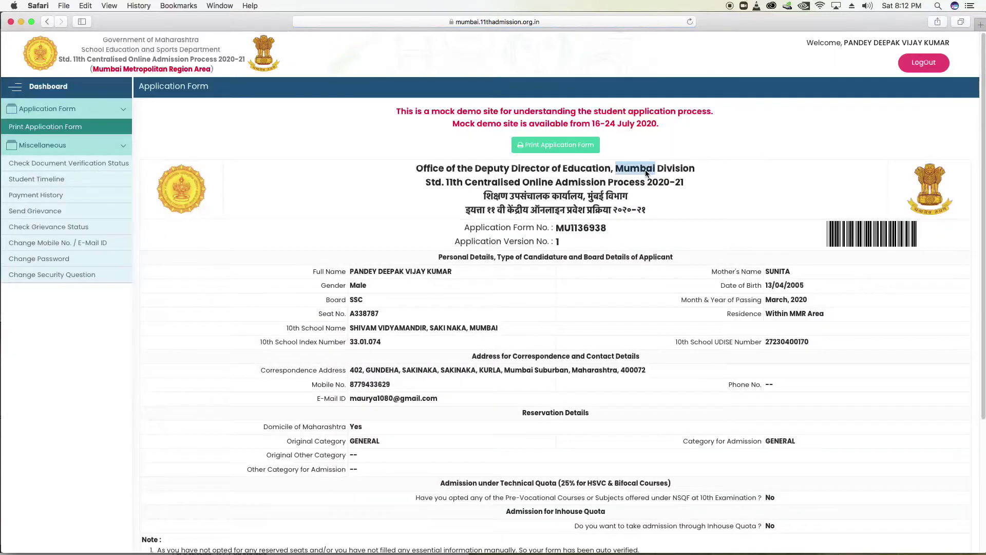
scroll(713, 186, down, 5)
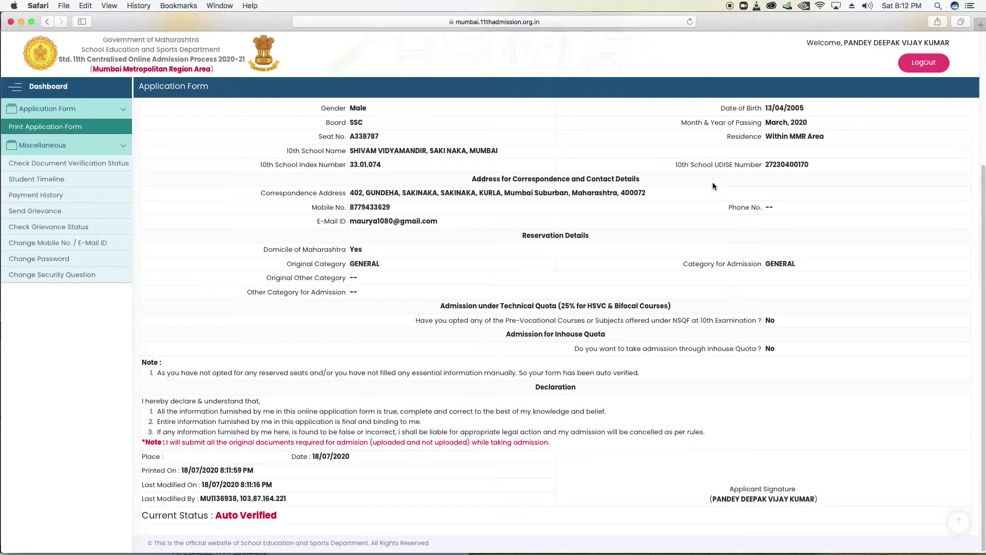
scroll(713, 186, up, 1)
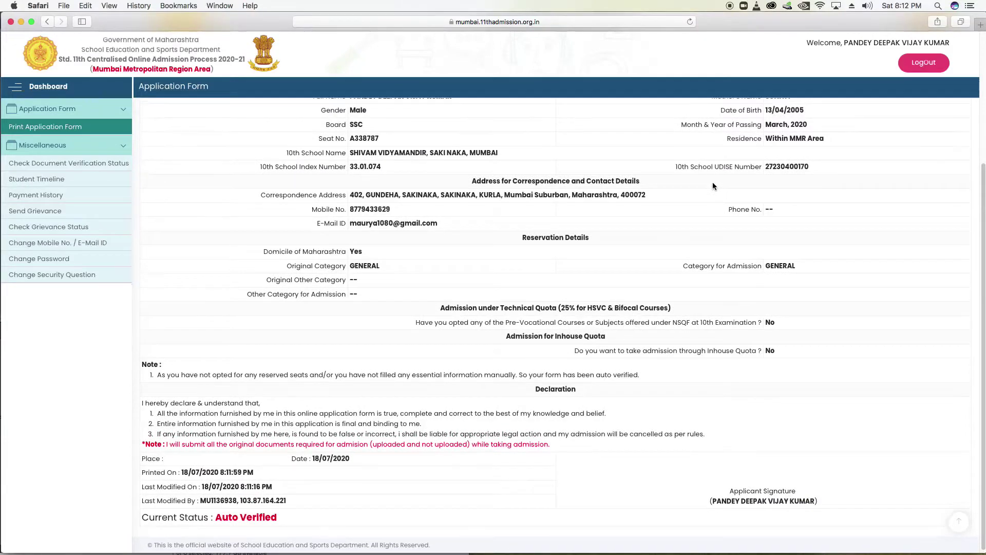
scroll(713, 186, up, 5)
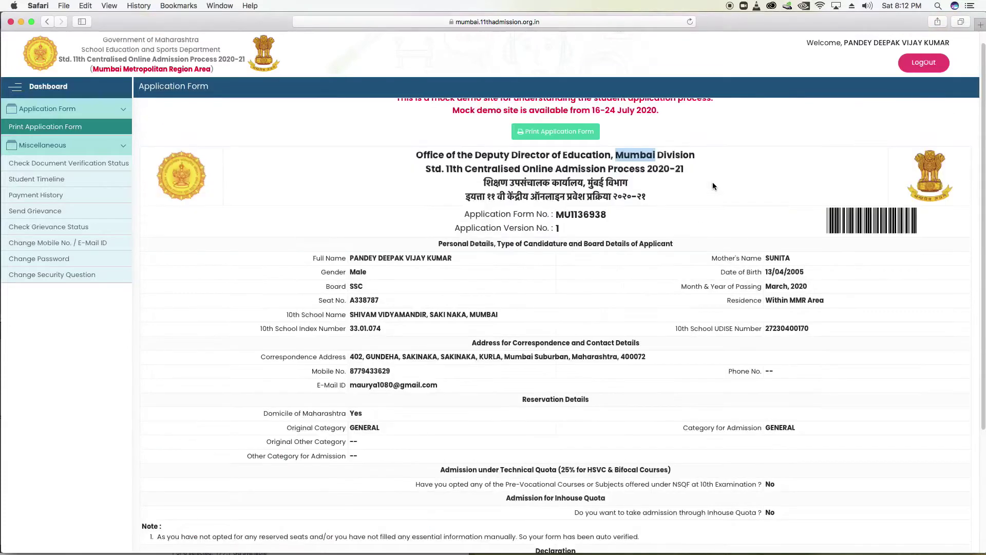